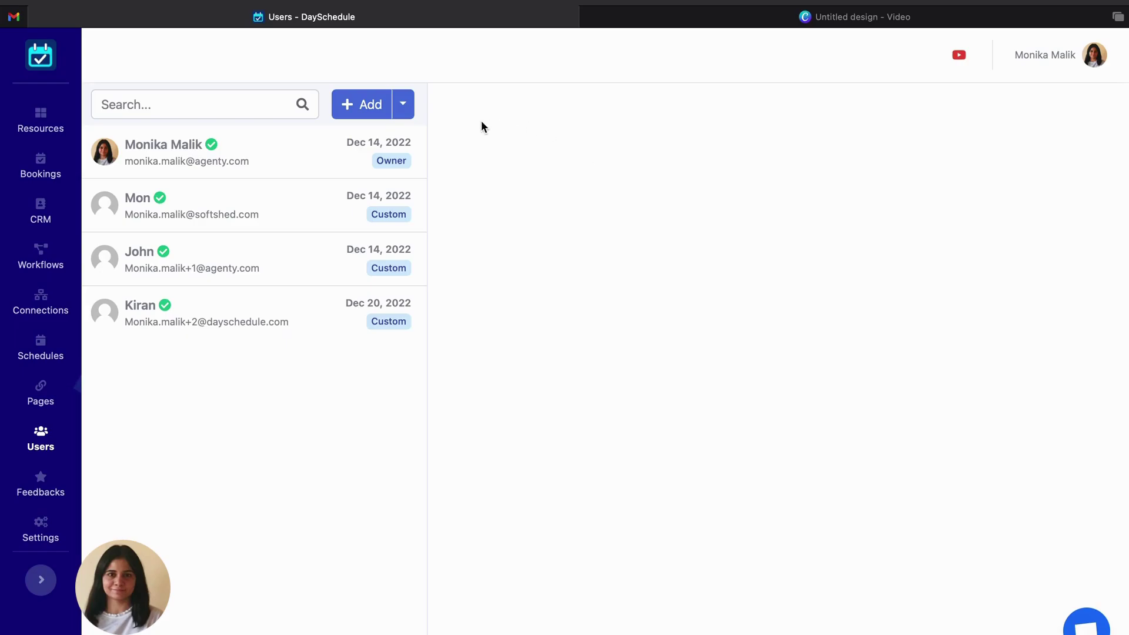
Open the New user form and enter the invitee's e-mail address, accepting the autocomplete suggestion.
left_click(366, 112)
left_click(802, 135)
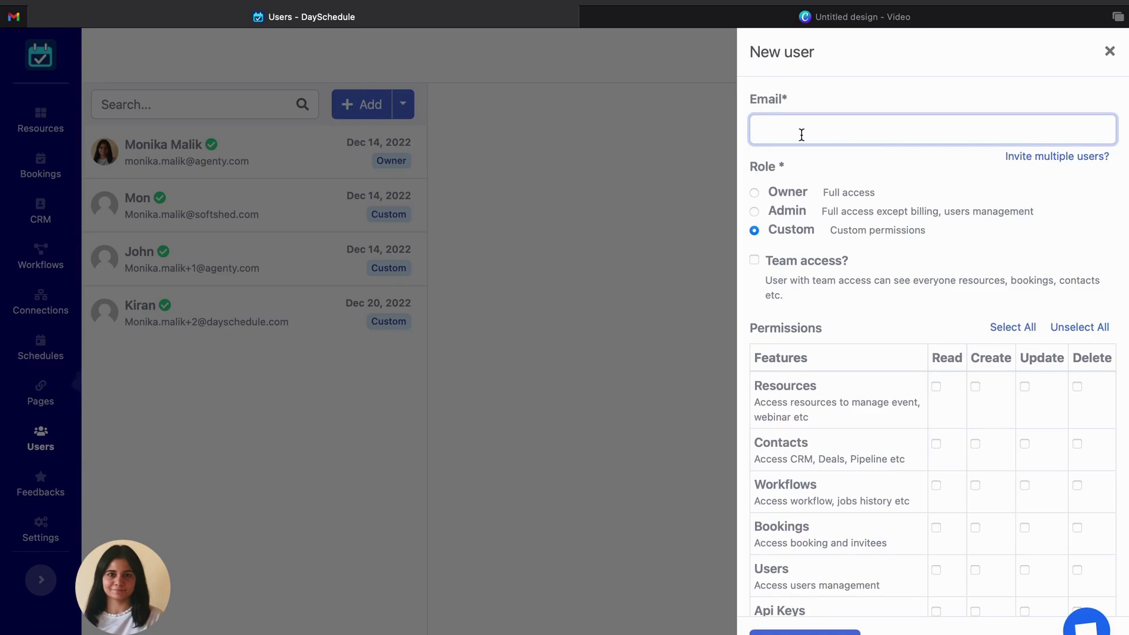
key("Down")
key("Return")
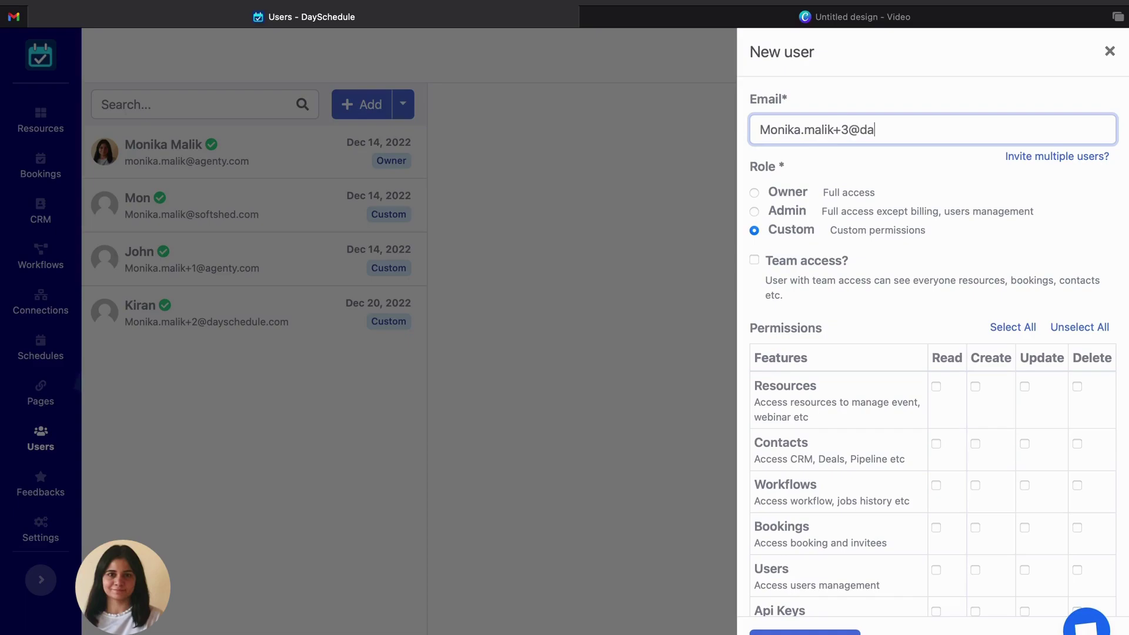
Enable Team access for the new user and move down through the permission settings.
scroll(877, 263, "down", 1)
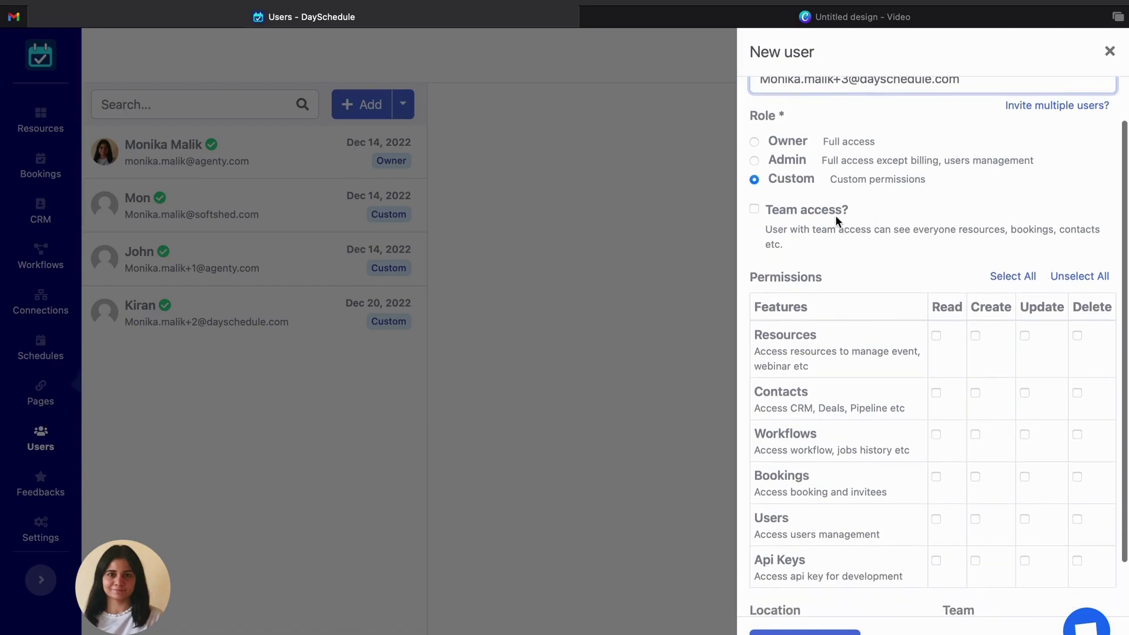
left_click(752, 209)
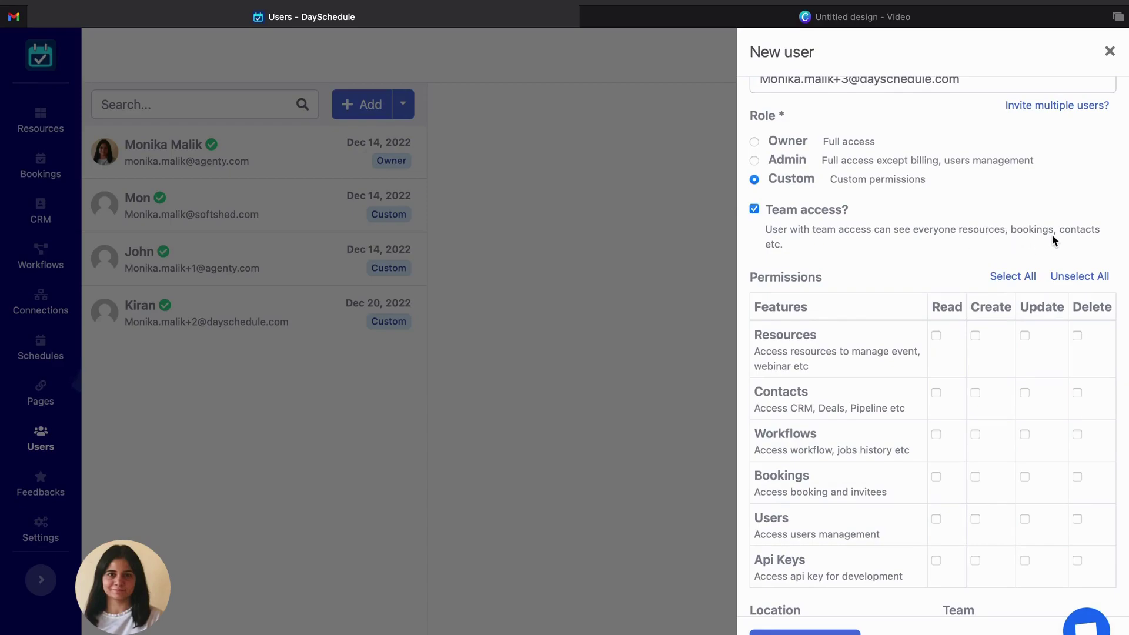
scroll(879, 262, "down", 2)
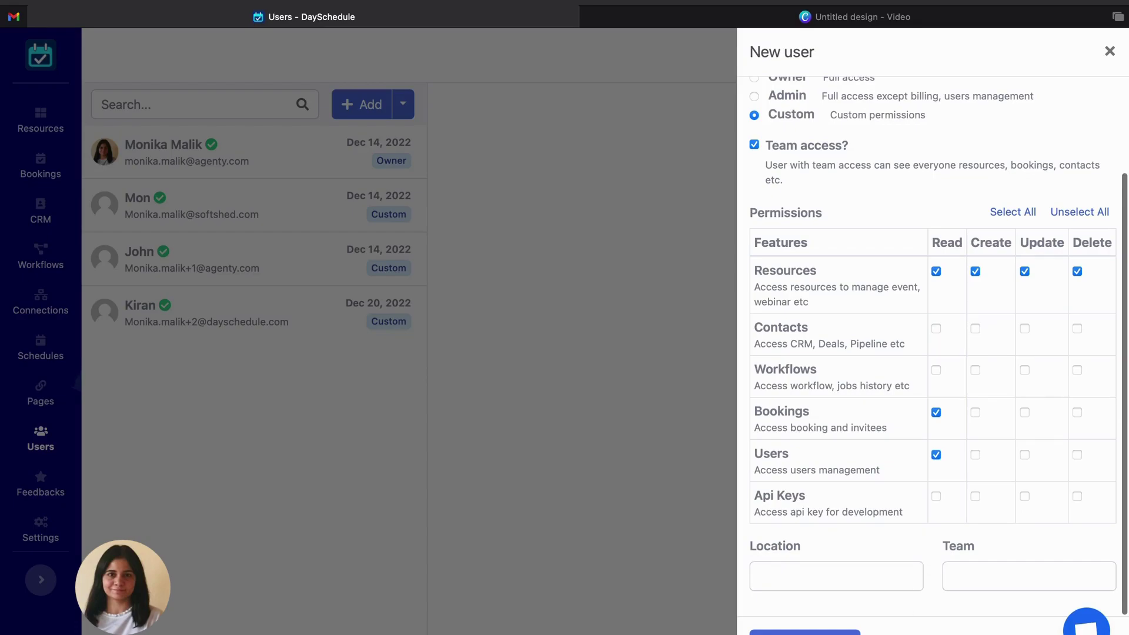
Send the invite, then open the DaySchedule invitation e-mail in Gmail and follow Setup your account.
left_click(804, 632)
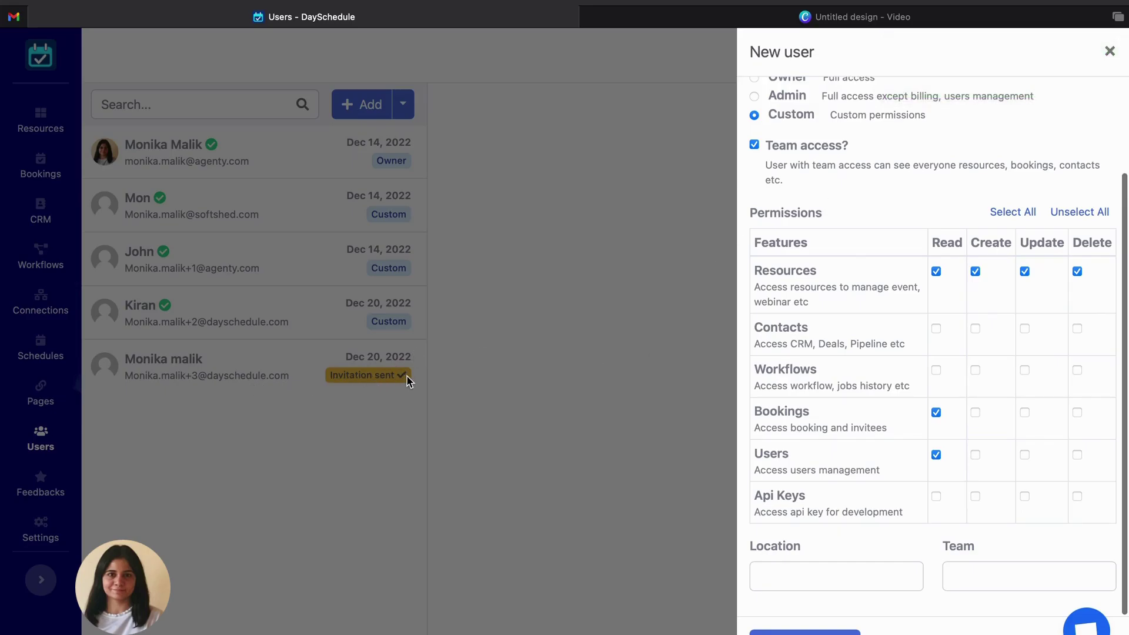
left_click(647, 323)
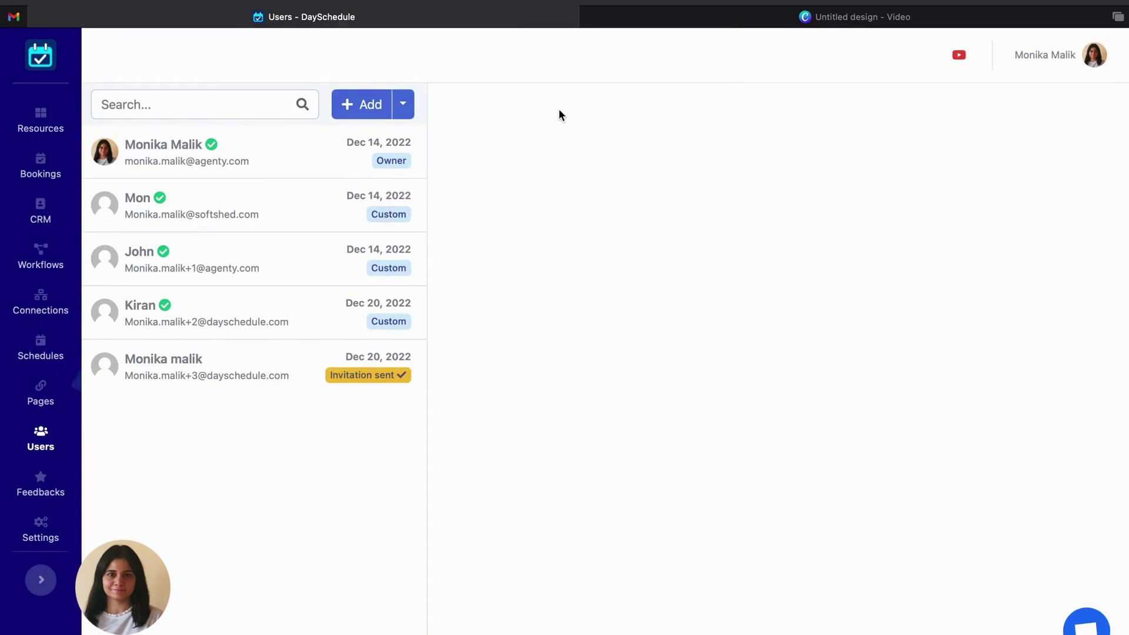
left_click(13, 16)
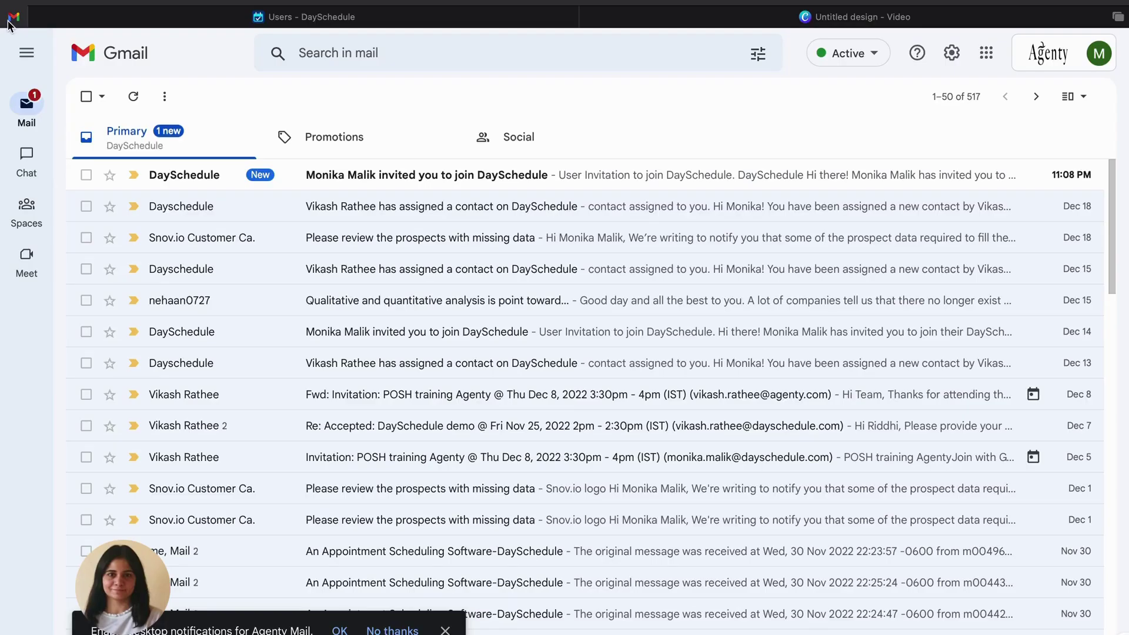
left_click(374, 177)
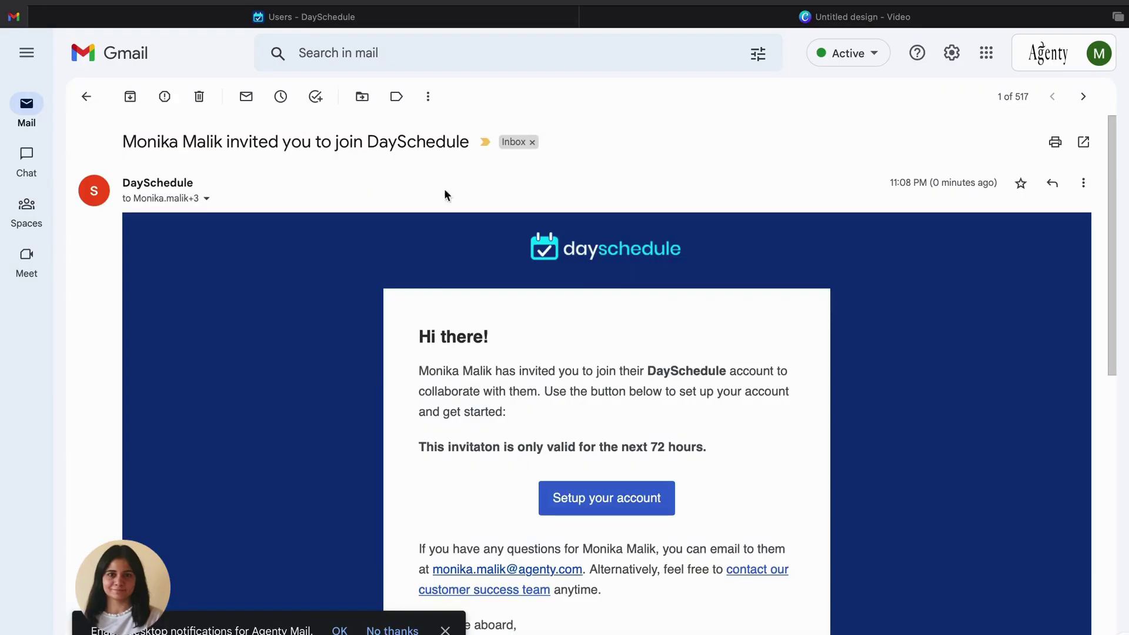
left_click(612, 507)
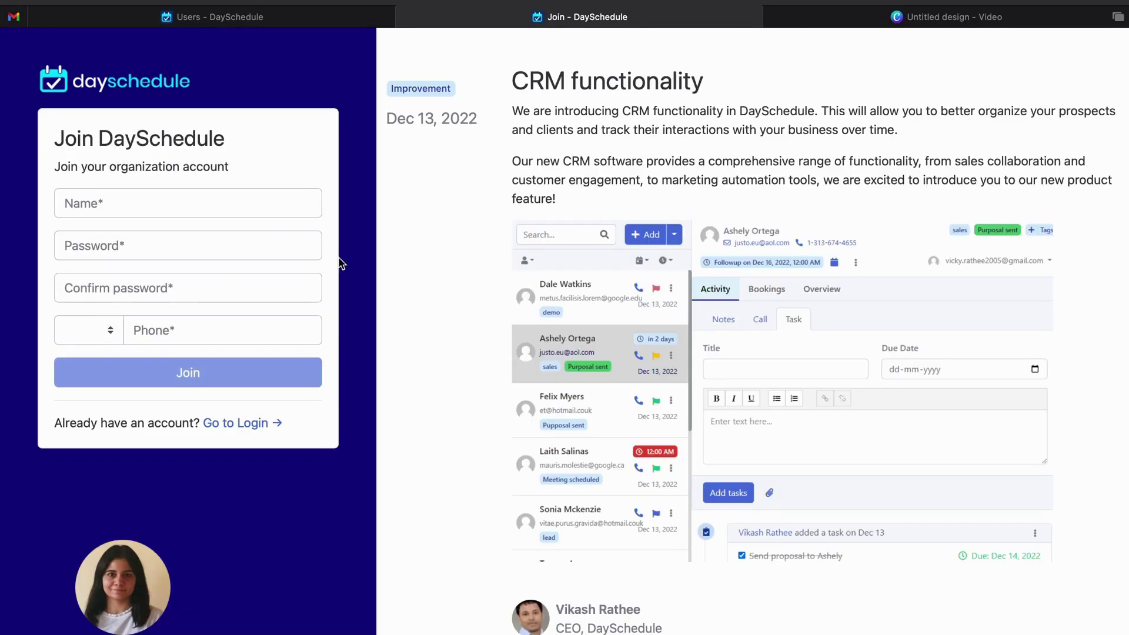
Fill the Join form with the invitee's name, a password and its confirmation, and a phone number, then submit.
left_click(263, 210)
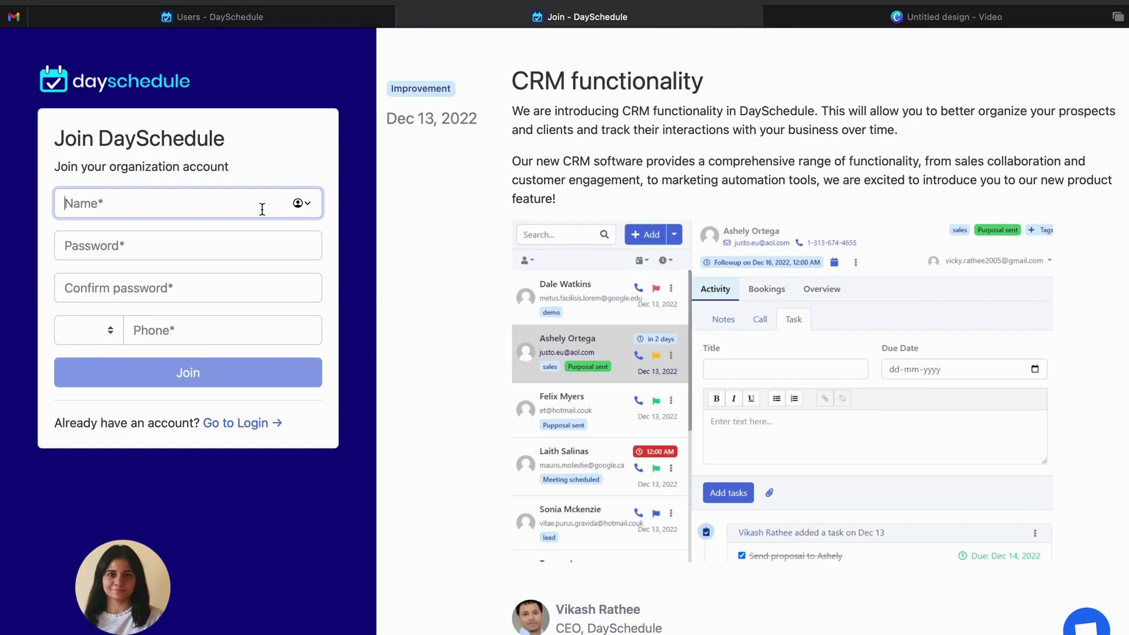
type("Kir")
key("BackSpace")
key("BackSpace")
key("BackSpace")
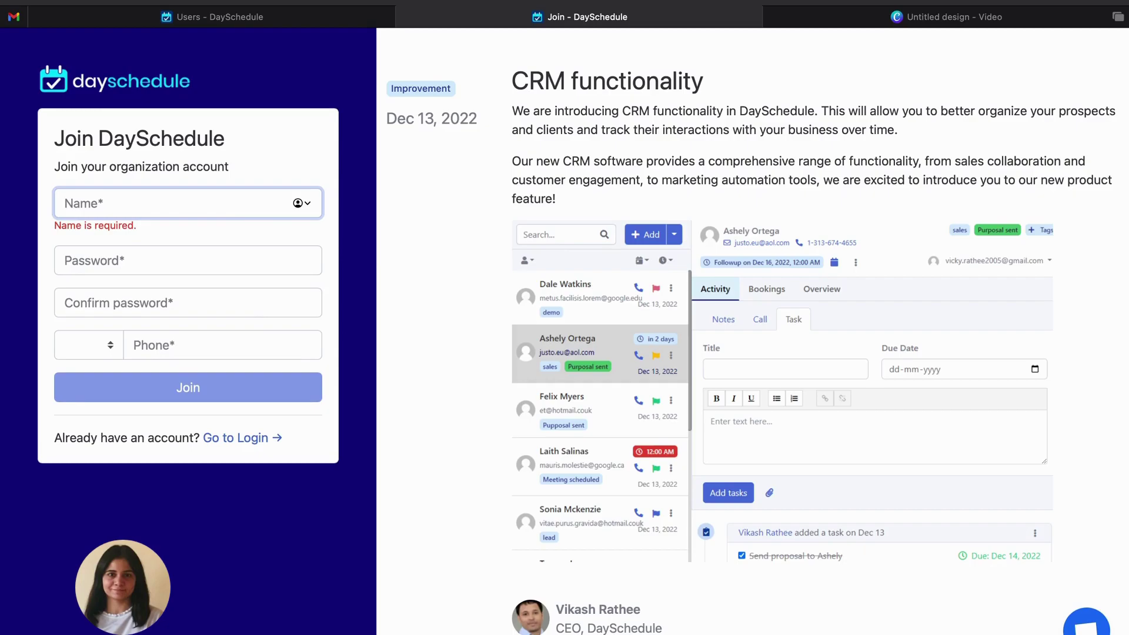
type("Deny")
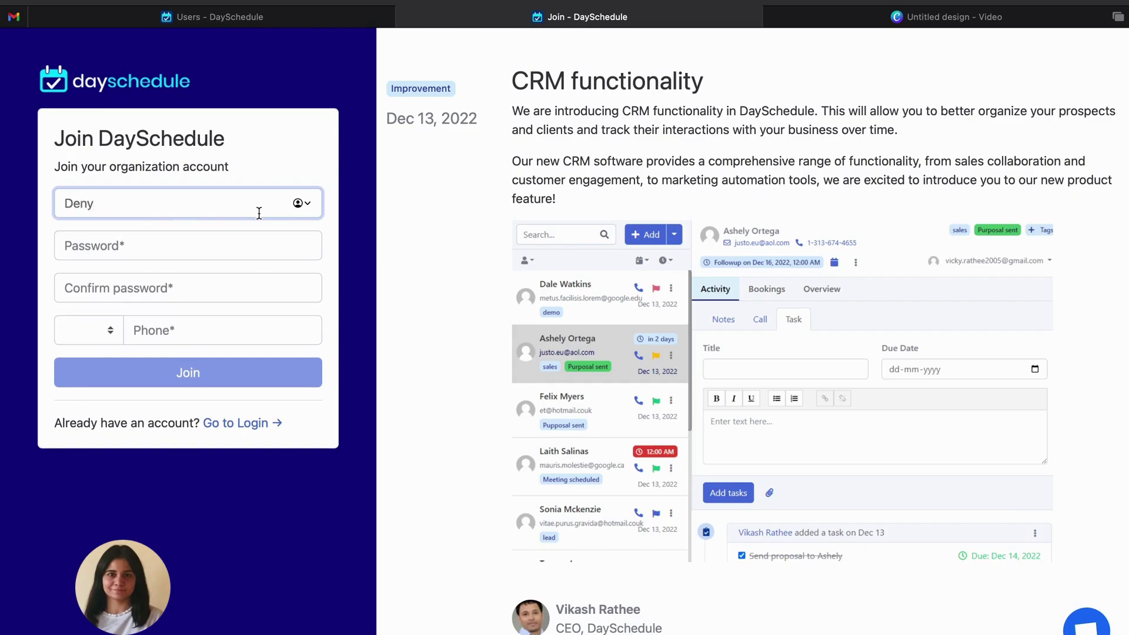
left_click(235, 242)
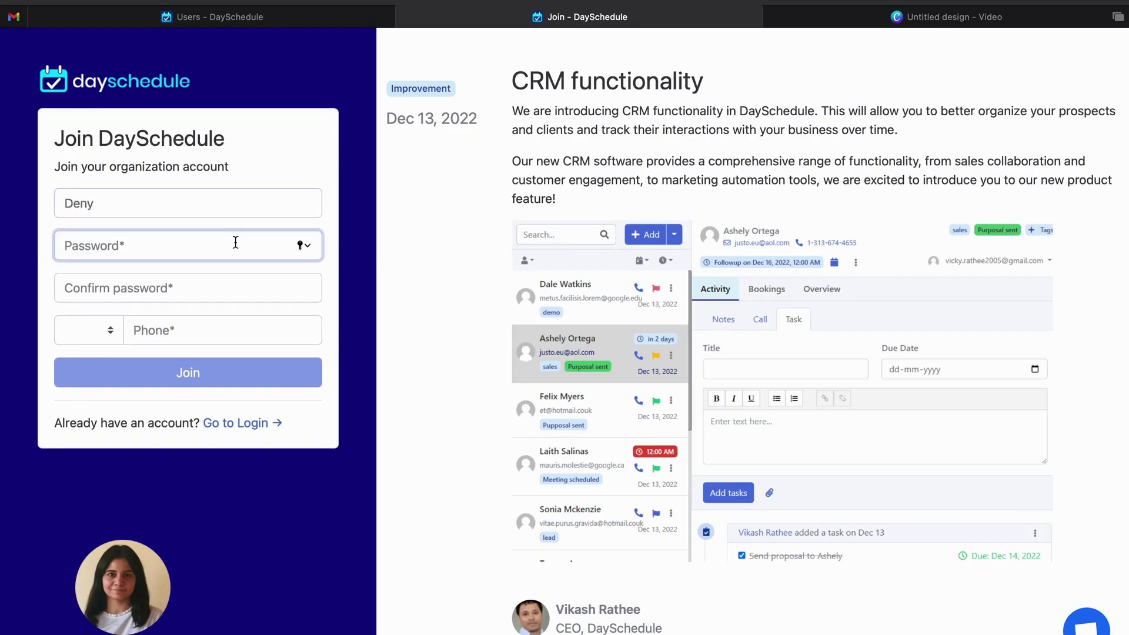
type("123456")
left_click(215, 285)
type("12")
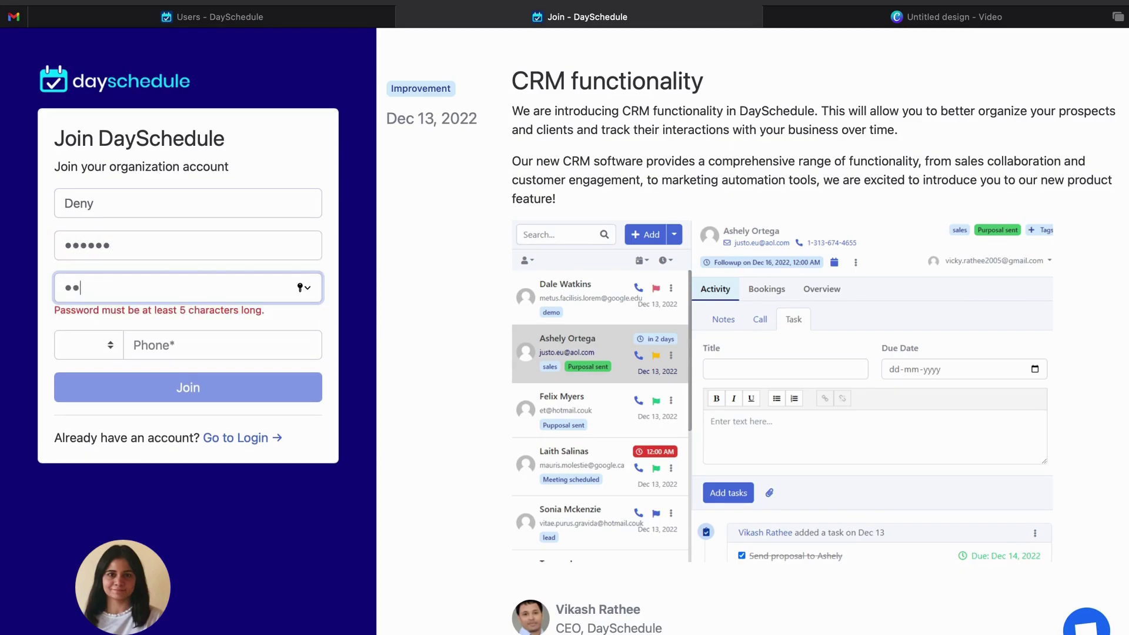
type("3456")
left_click(233, 330)
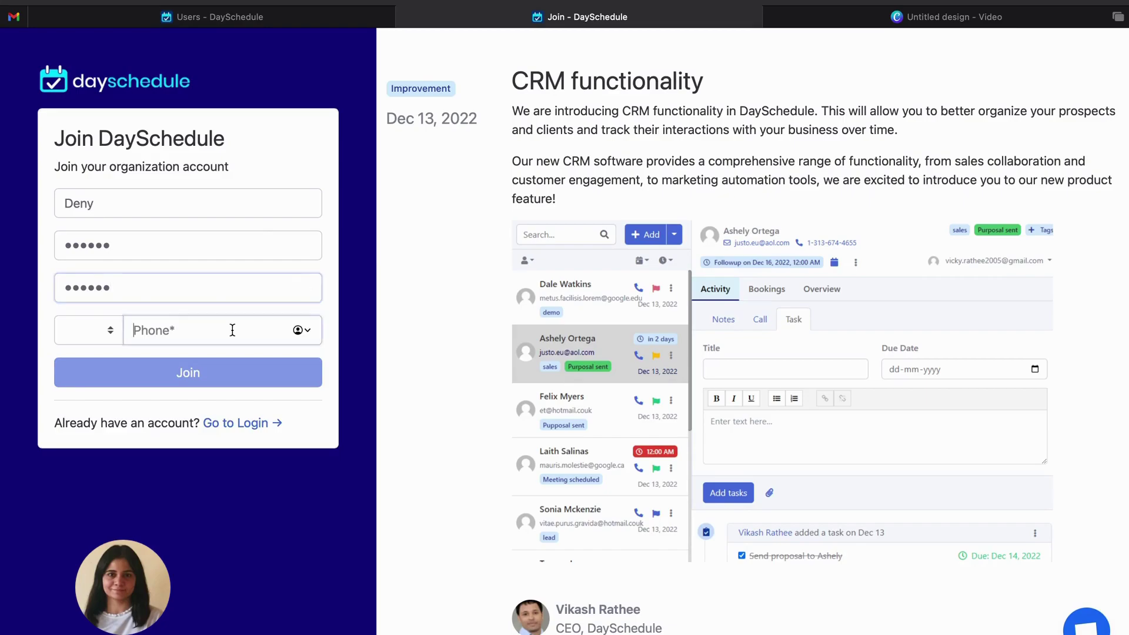
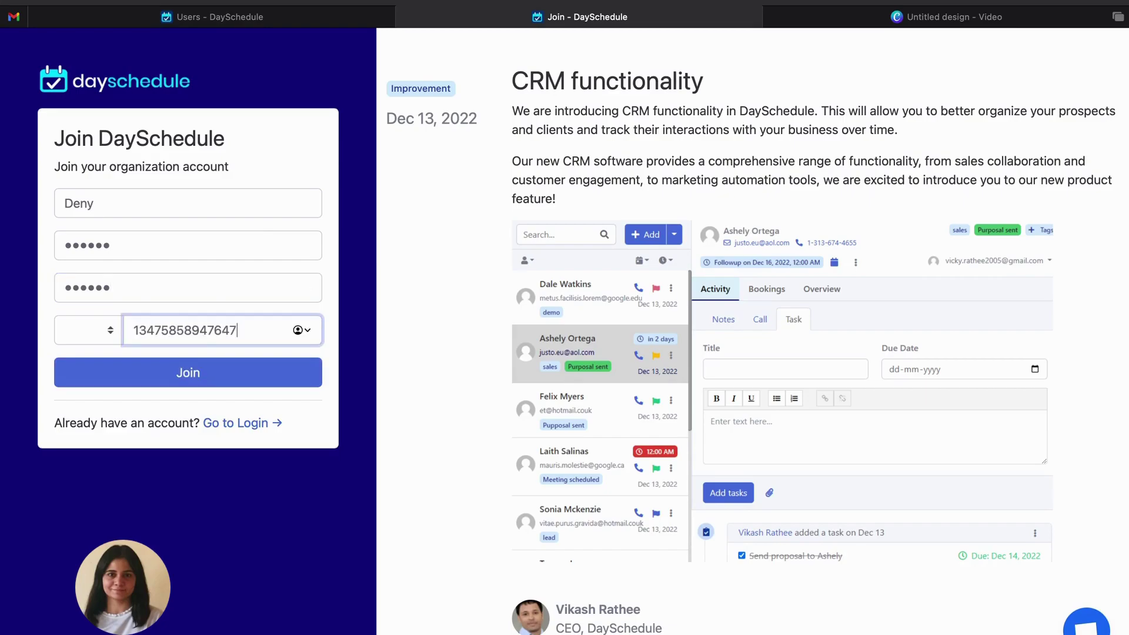
left_click(199, 379)
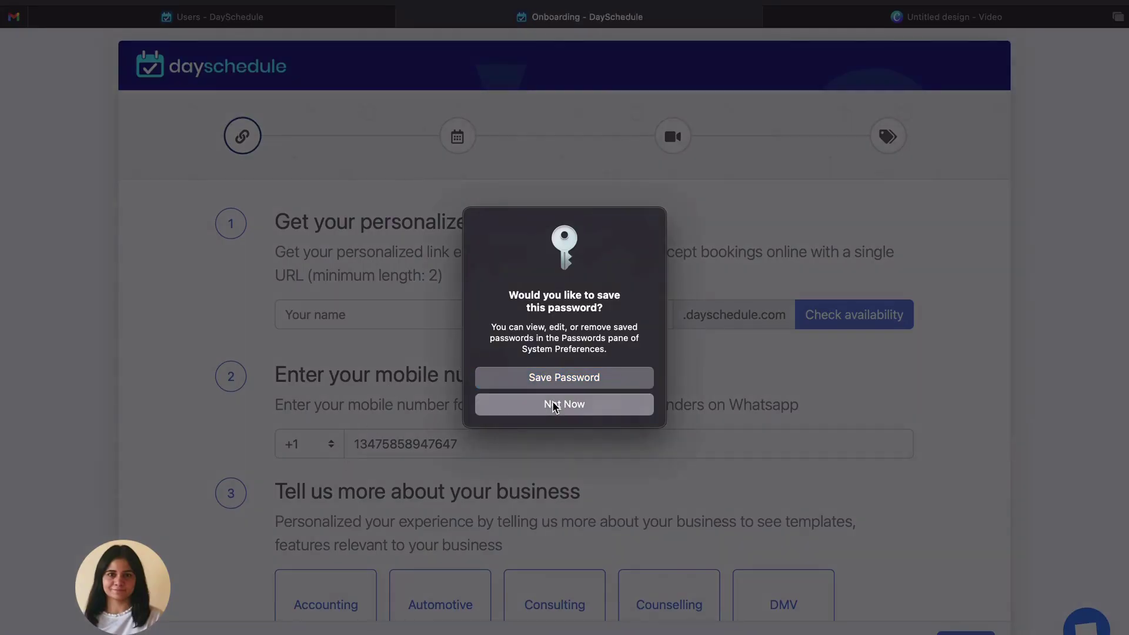
Decline saving the password and check that a personalized scheduling link name is available.
left_click(555, 407)
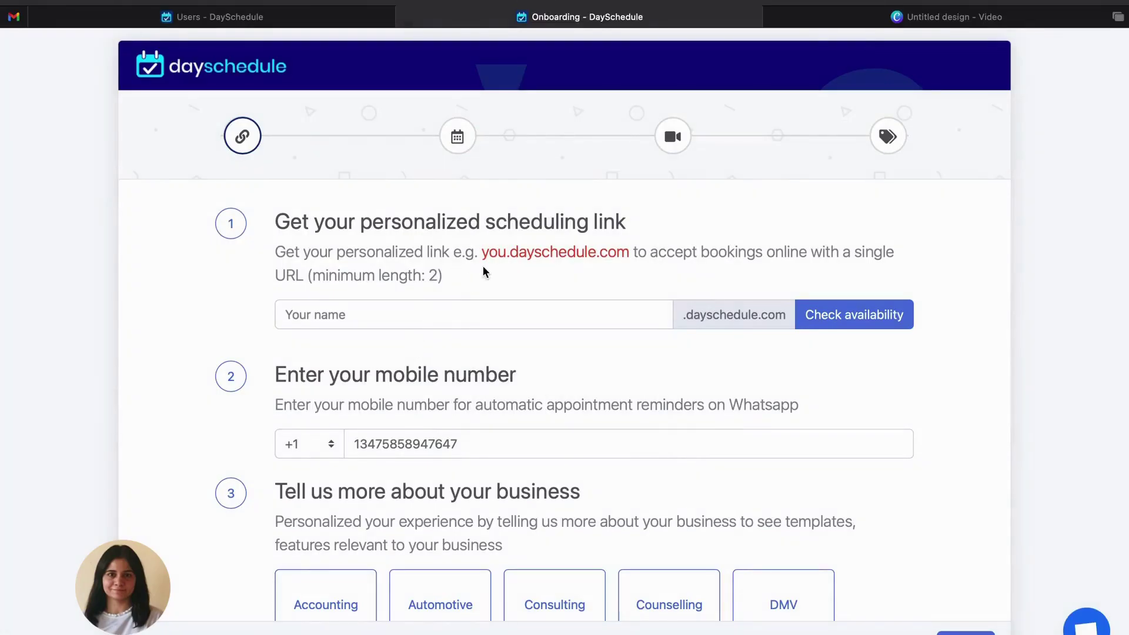
left_click(491, 317)
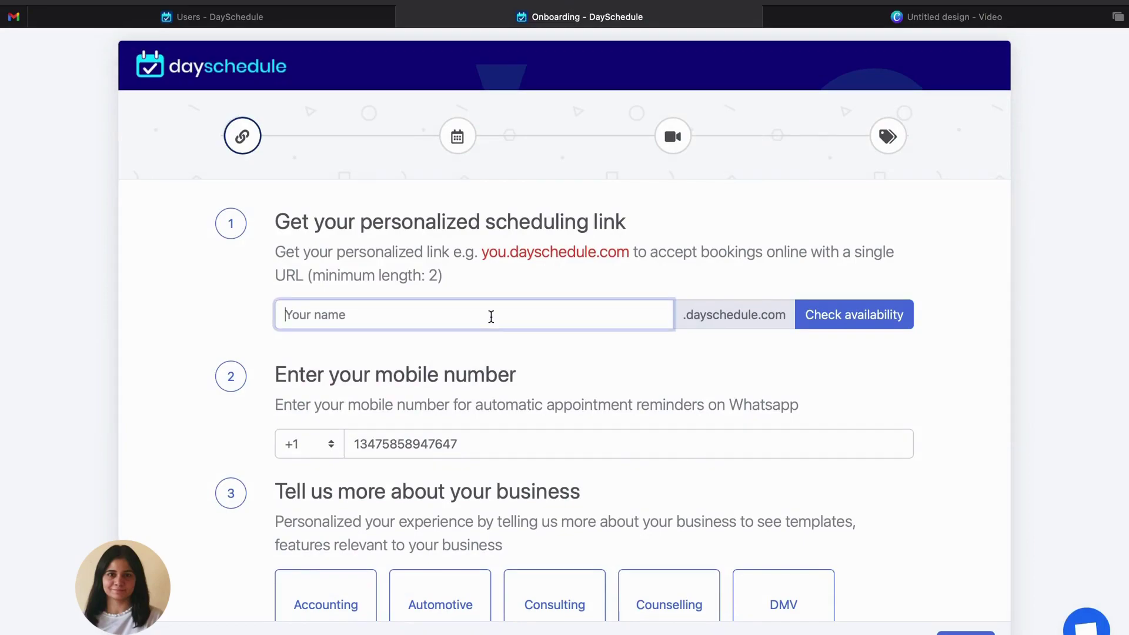
type("deny")
left_click(879, 324)
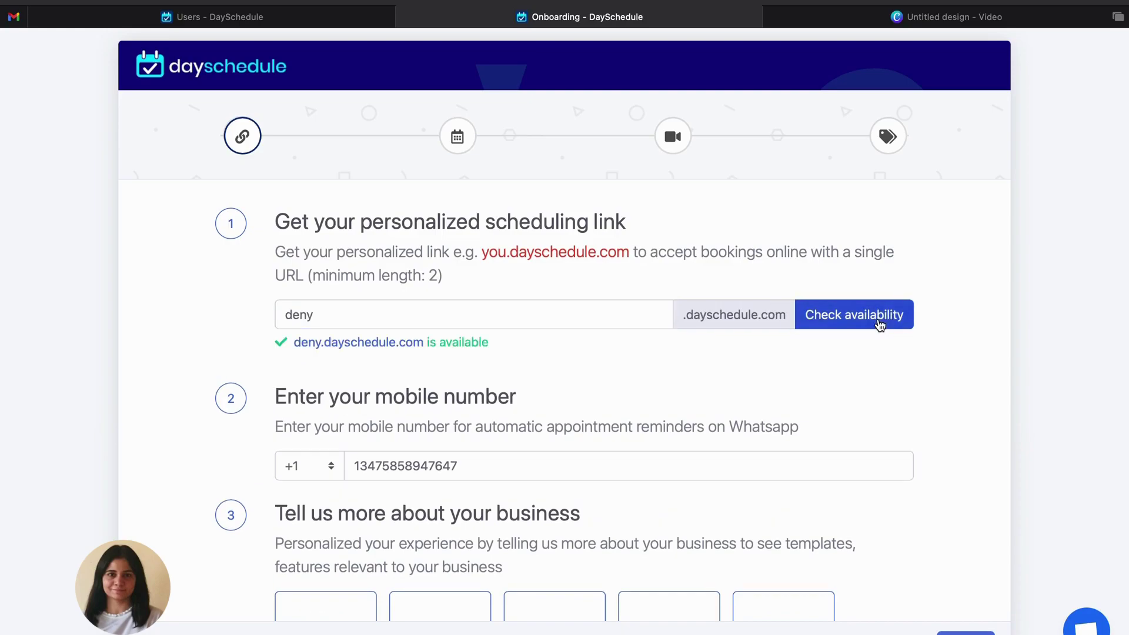
Keep default availability, skip calendar connections, and finish onboarding to reach All Resources.
scroll(590, 356, "down", 5)
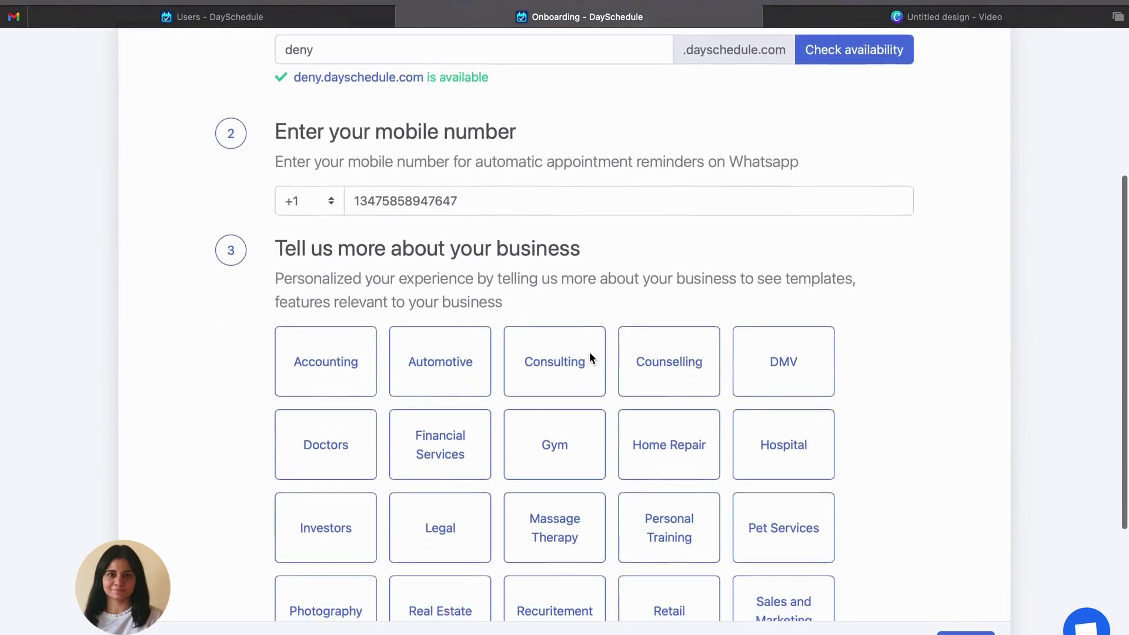
scroll(881, 358, "down", 4)
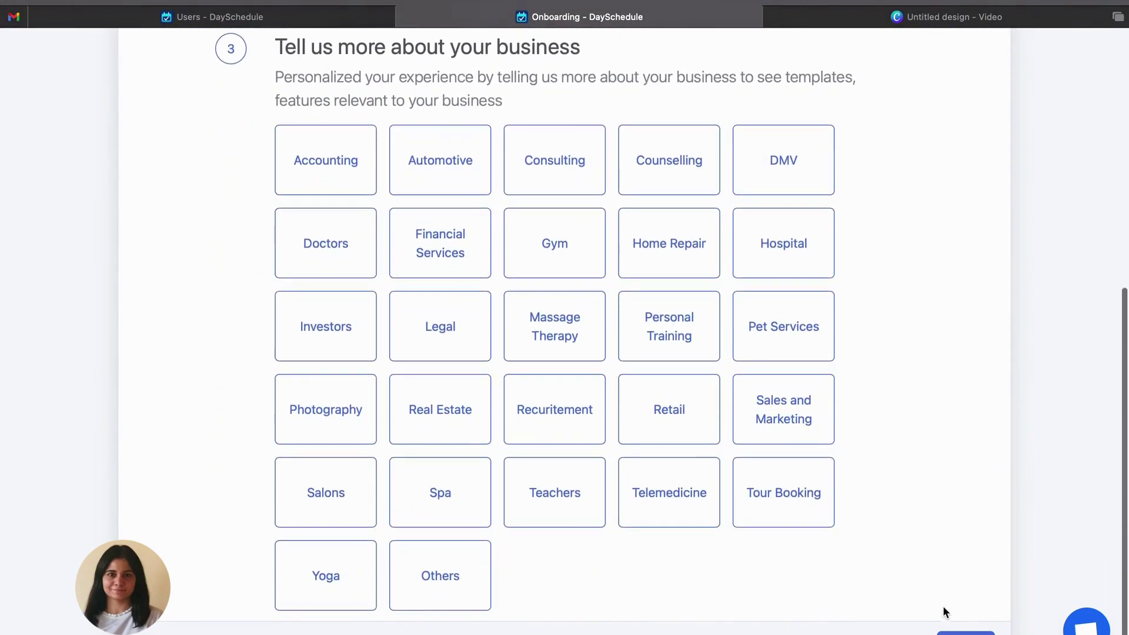
left_click(965, 633)
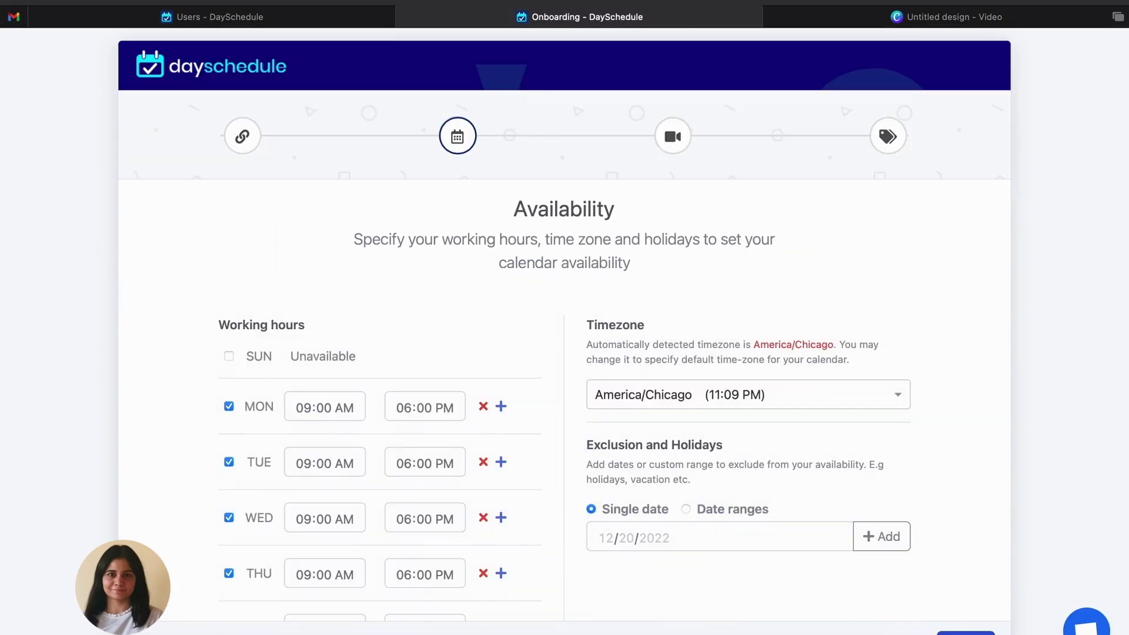
left_click(966, 634)
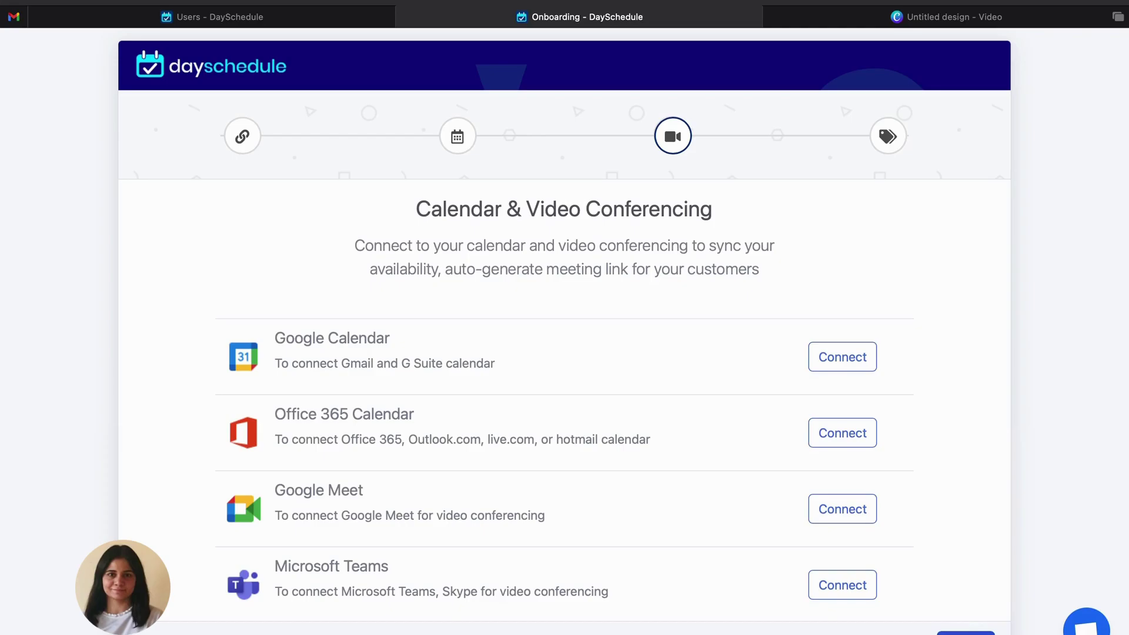
left_click(965, 634)
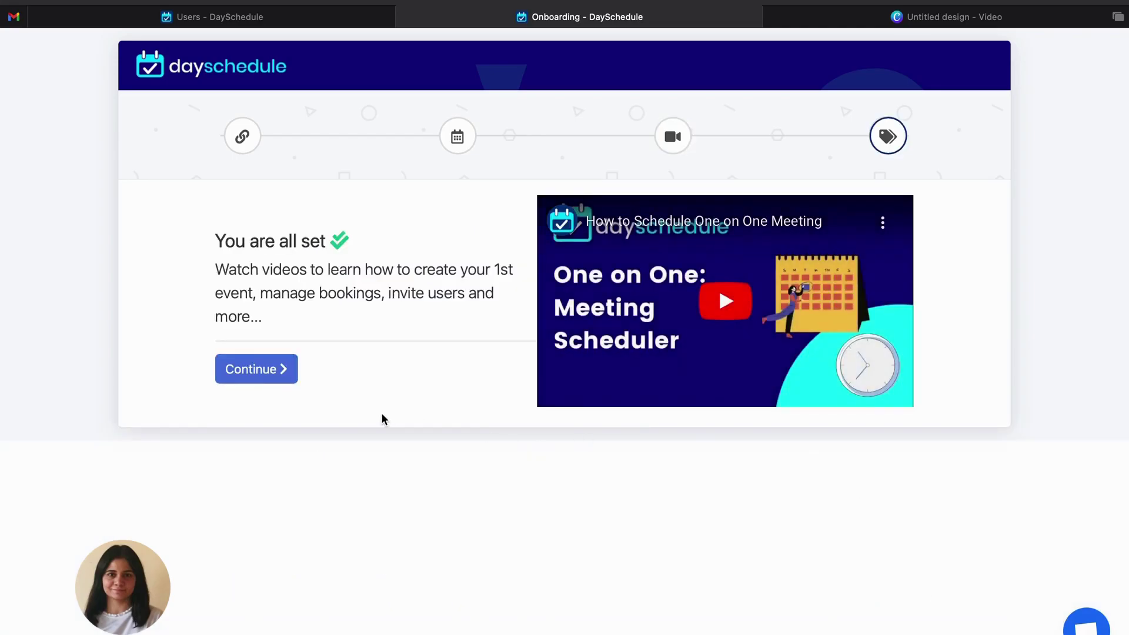
left_click(262, 370)
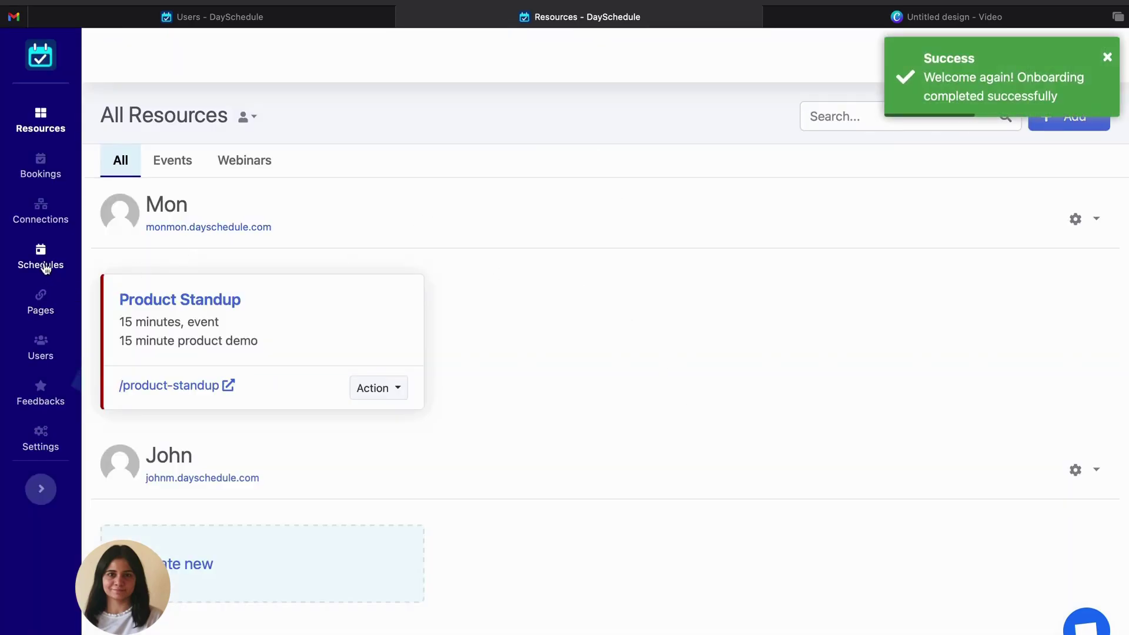
Open Bookings and view the details of the Dec 20 Product Standup booking.
left_click(40, 169)
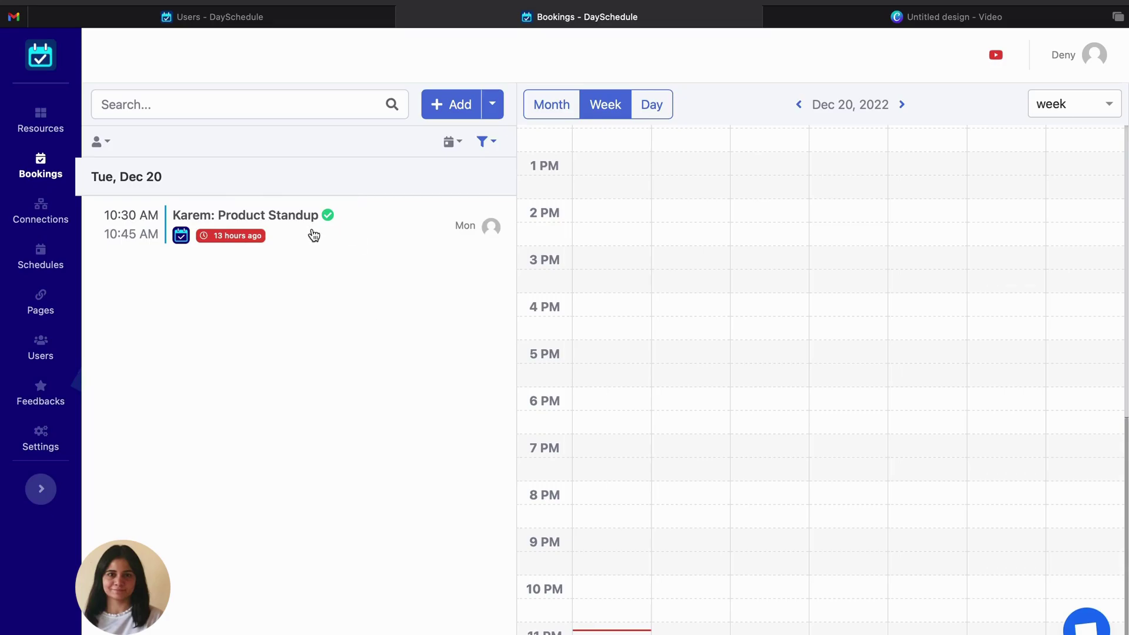
left_click(277, 222)
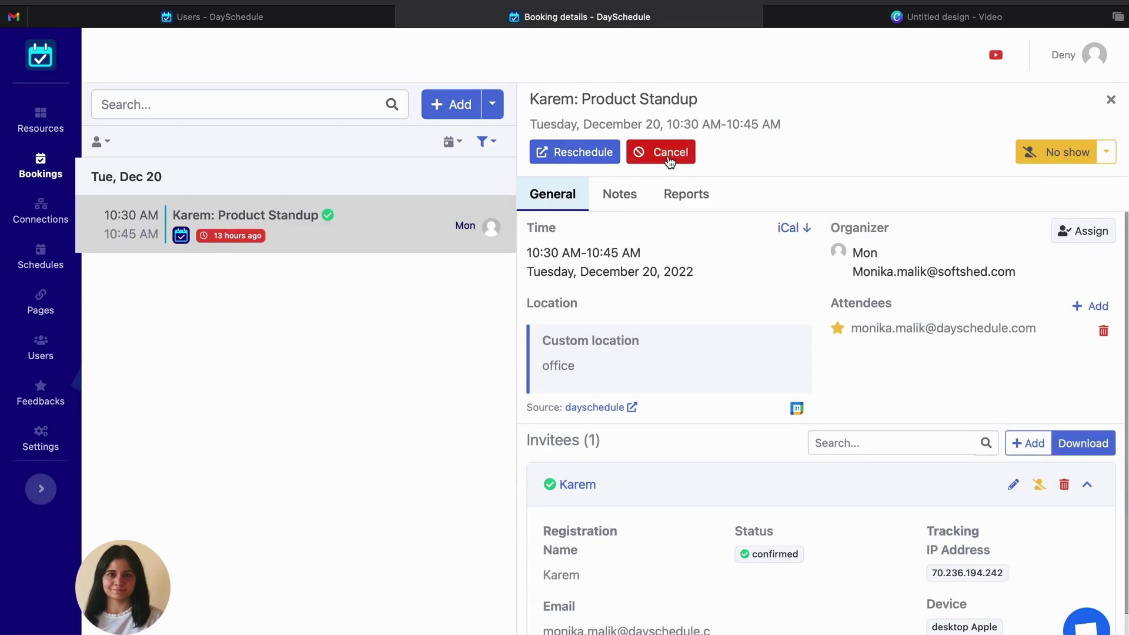
Try cancelling the Product Standup booking with reason 'Busy', dismiss the permission error, and close the tab.
left_click(667, 154)
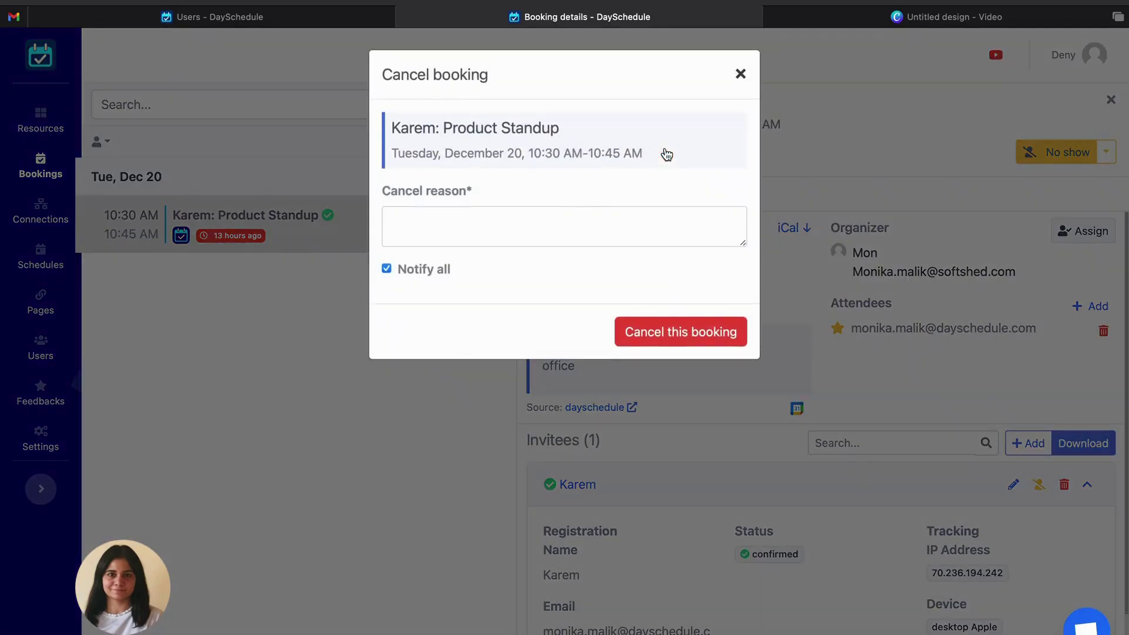
left_click(580, 221)
type("Busy")
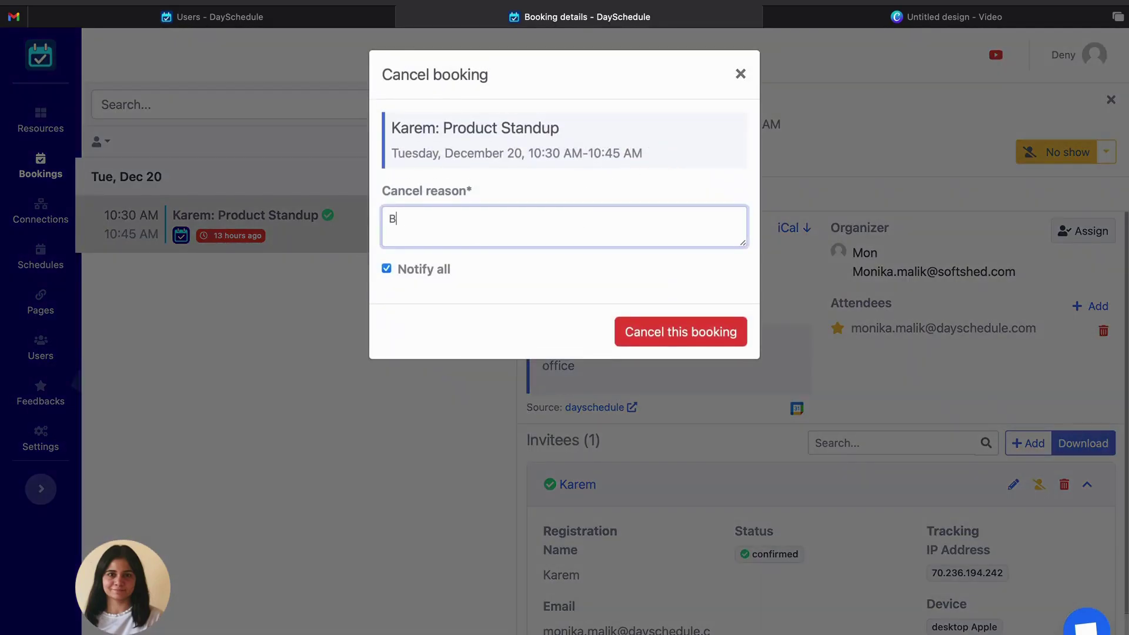
left_click(683, 333)
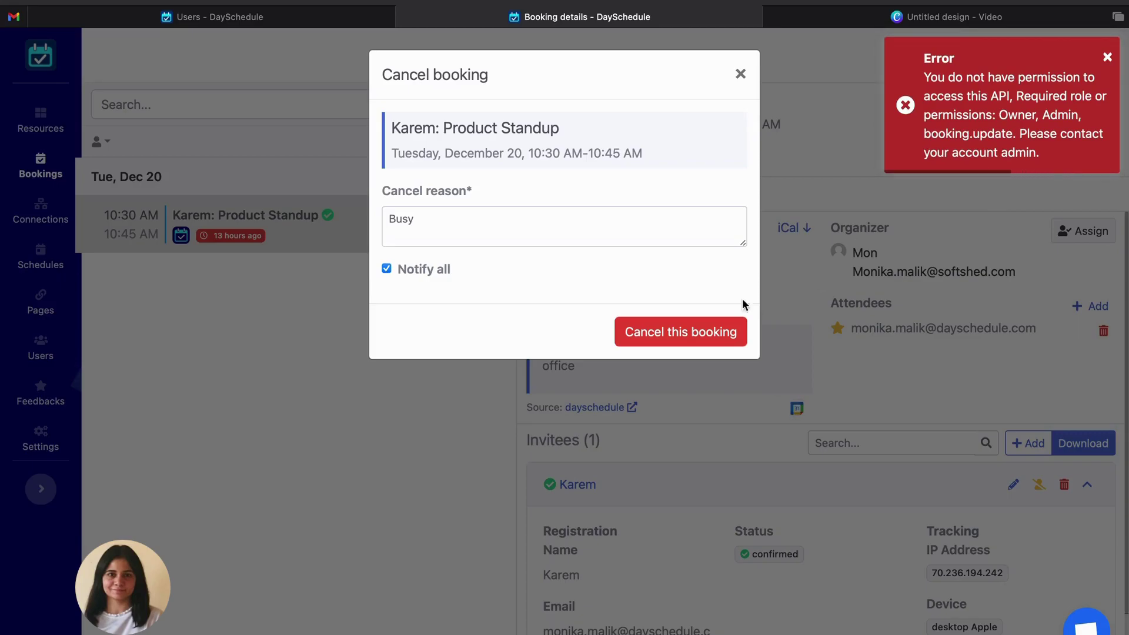
left_click(741, 74)
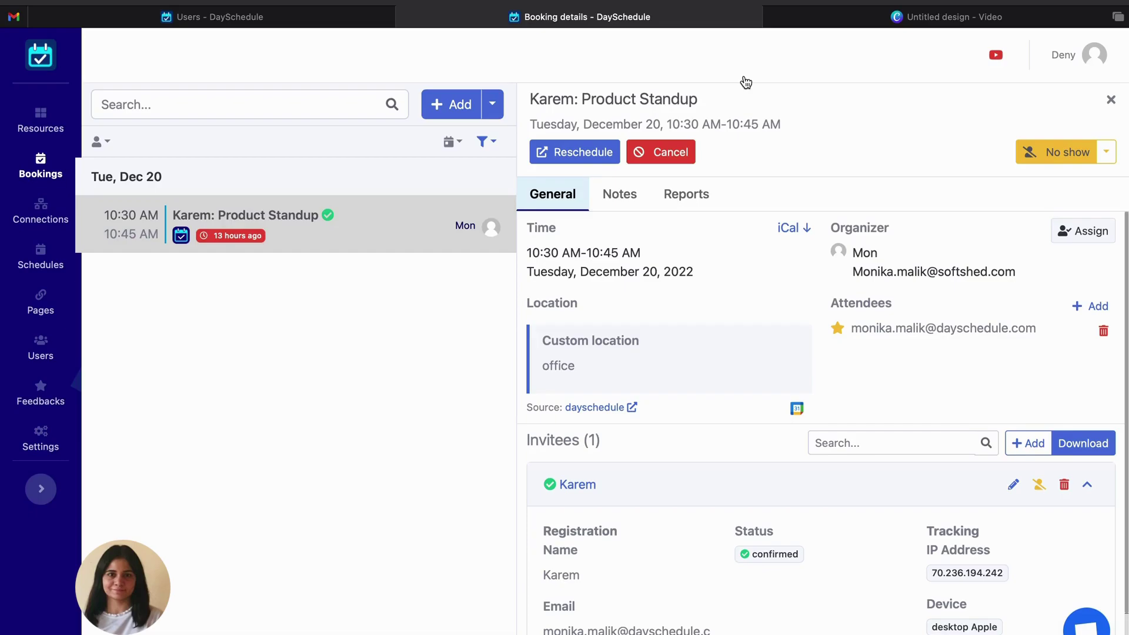
key("super+w")
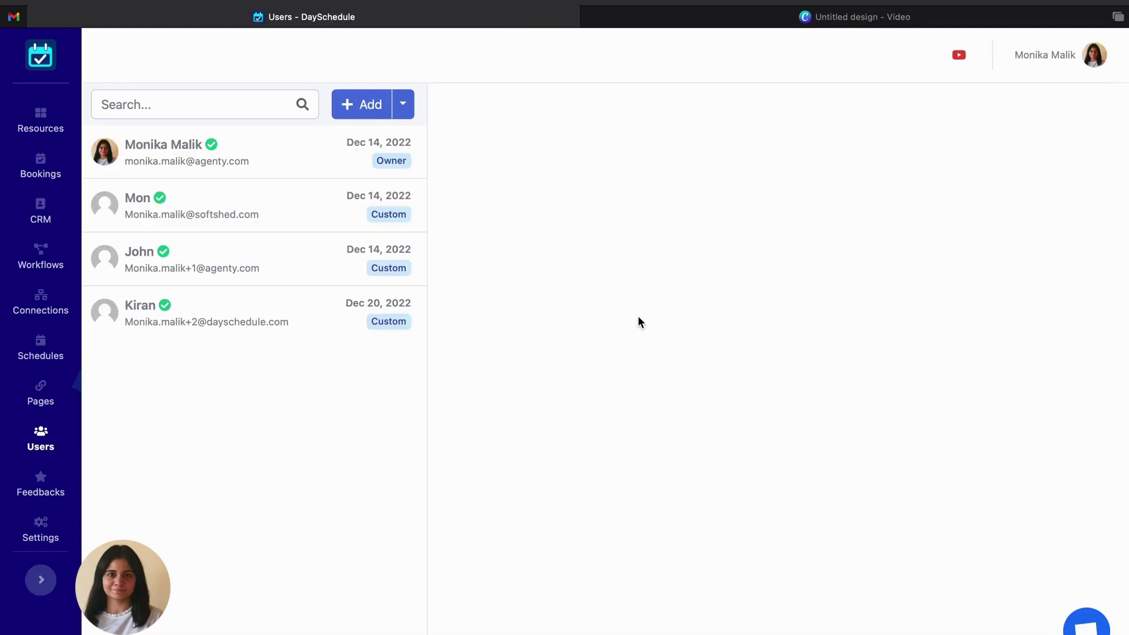